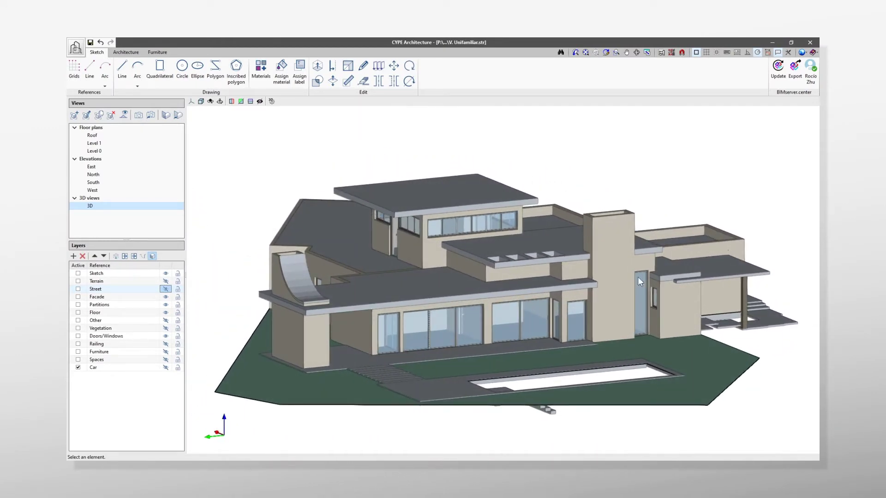
Make all hidden layers visible and lock the Spaces, Furniture and Railing layers
scroll(484, 323, up, 3)
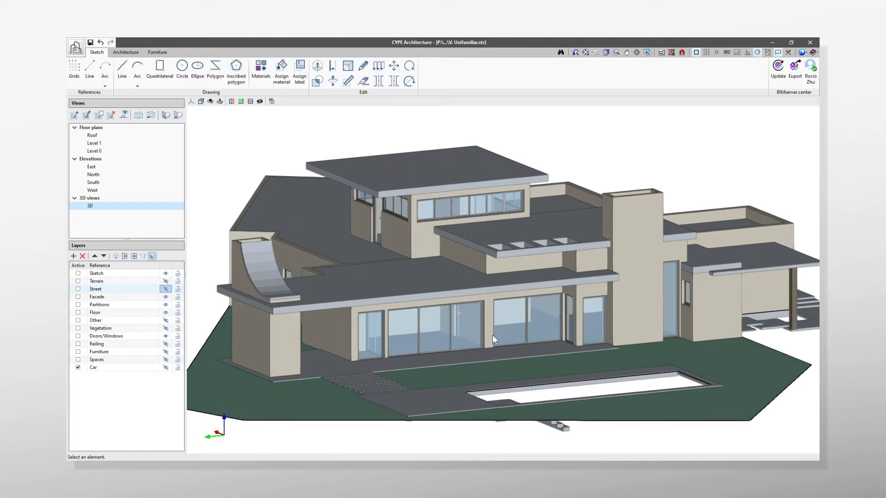
right_click(163, 264)
click(179, 270)
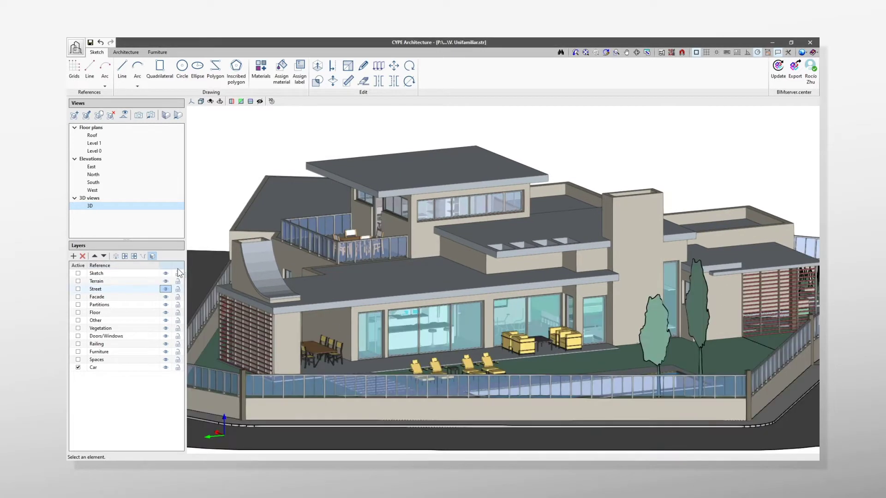
scroll(363, 388, up, 1)
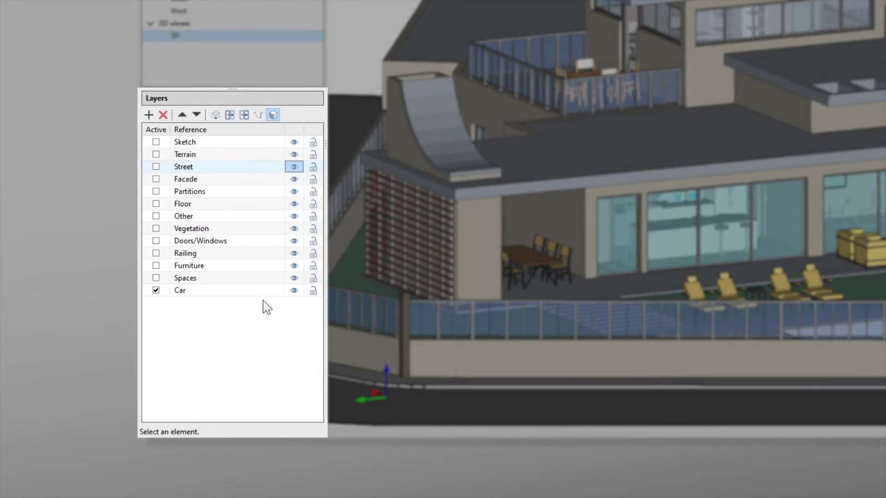
click(313, 266)
click(314, 254)
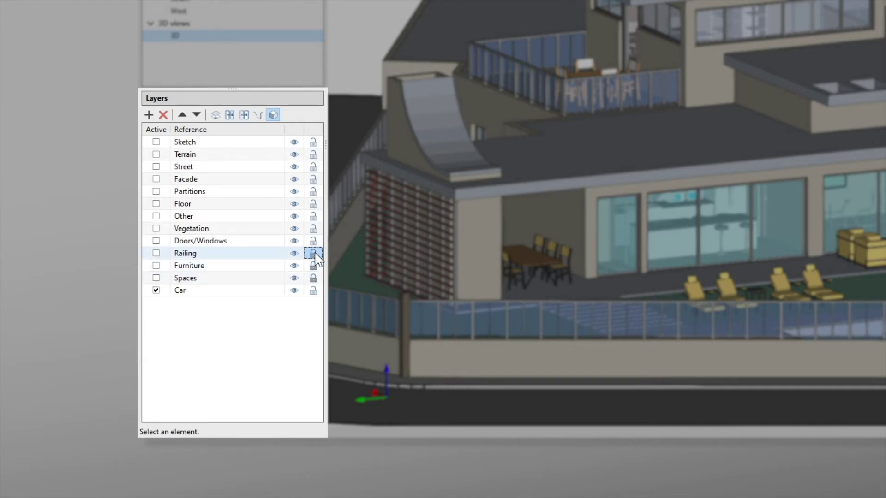
Hide the Spaces, Furniture and Railing layers briefly and turn their visibility back on
click(294, 277)
click(294, 266)
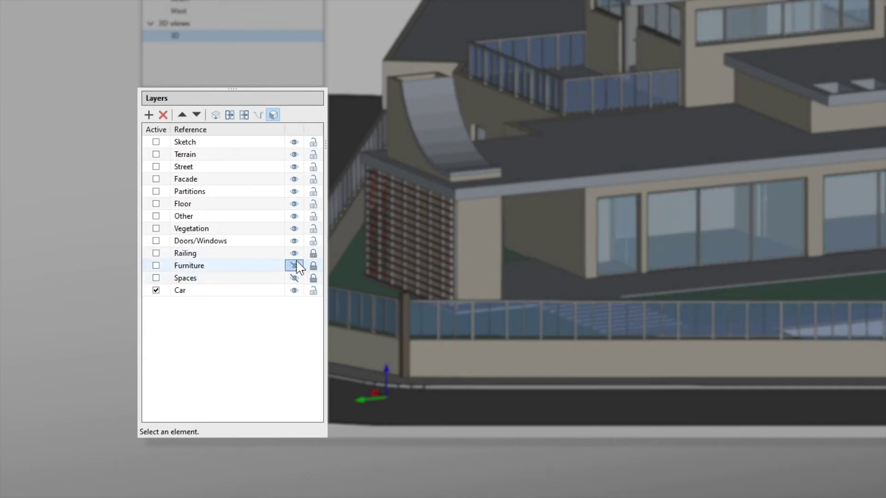
click(294, 254)
click(294, 254)
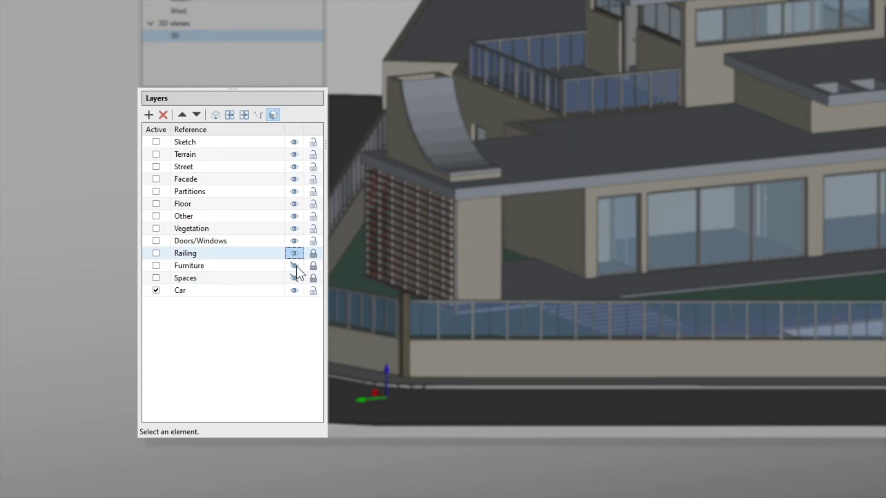
click(294, 266)
click(295, 278)
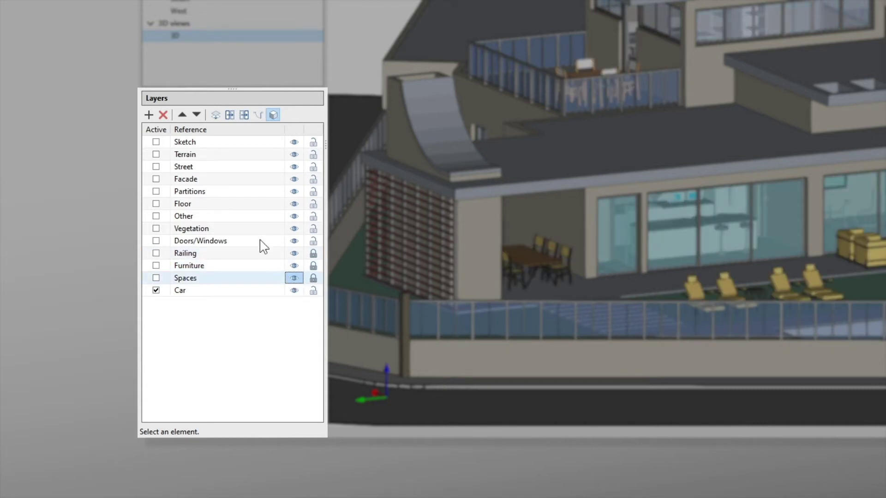
Add five new layers to the end of the layer list
click(149, 115)
click(152, 118)
click(151, 118)
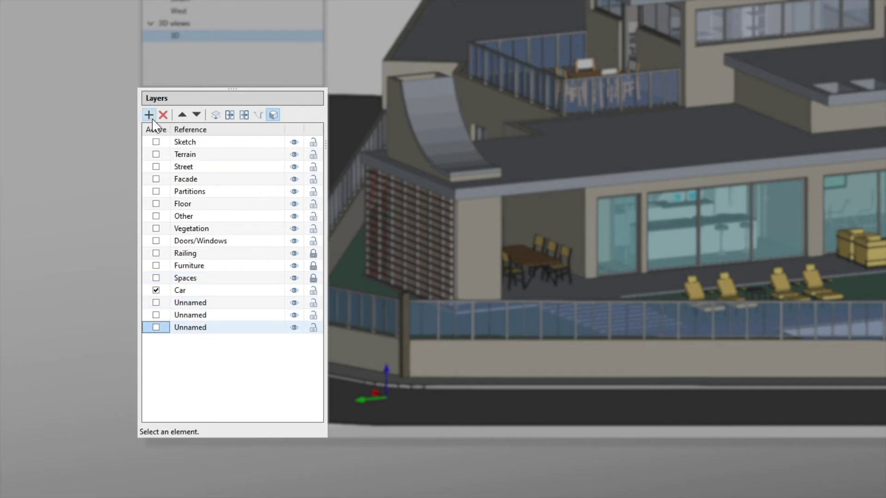
click(151, 118)
click(151, 119)
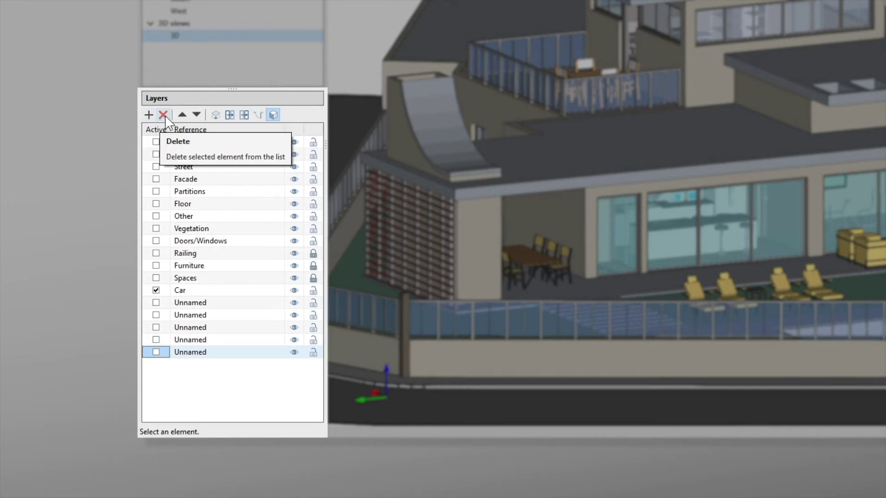
Delete the last two unnamed layers from the layer list
click(164, 114)
right_click(202, 342)
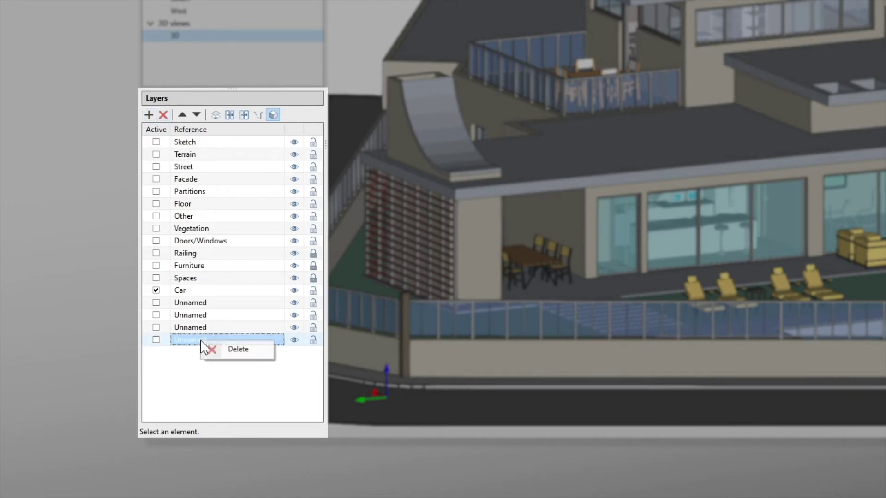
click(229, 349)
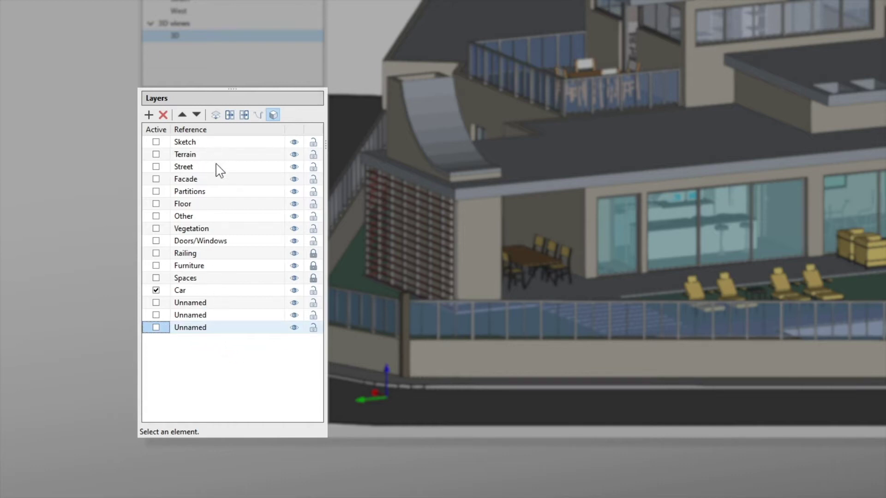
Rename the three unnamed layers as A, B and C, in list order
click(227, 305)
click(194, 305)
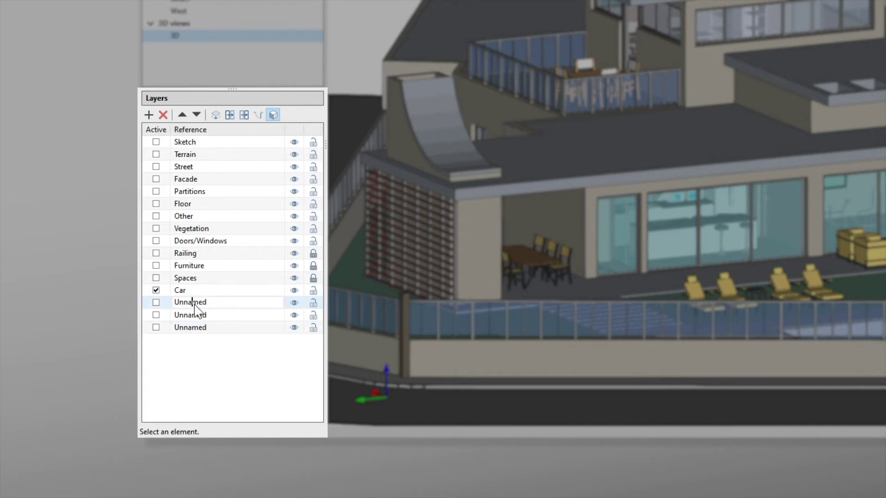
double_click(194, 304)
text(A)
double_click(198, 316)
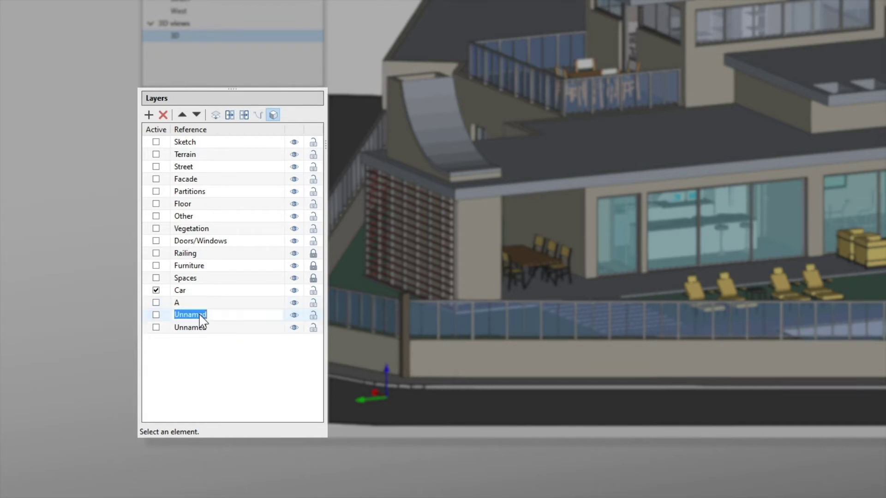
text(B)
double_click(201, 327)
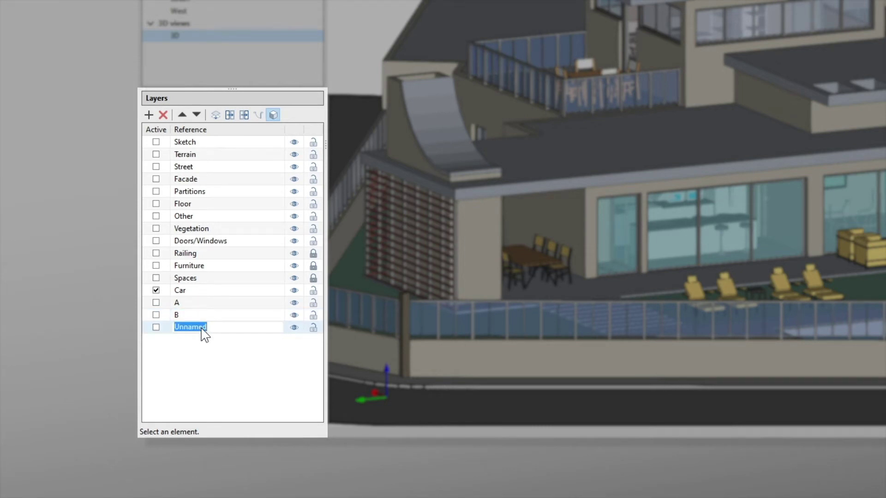
text(C)
key(Return)
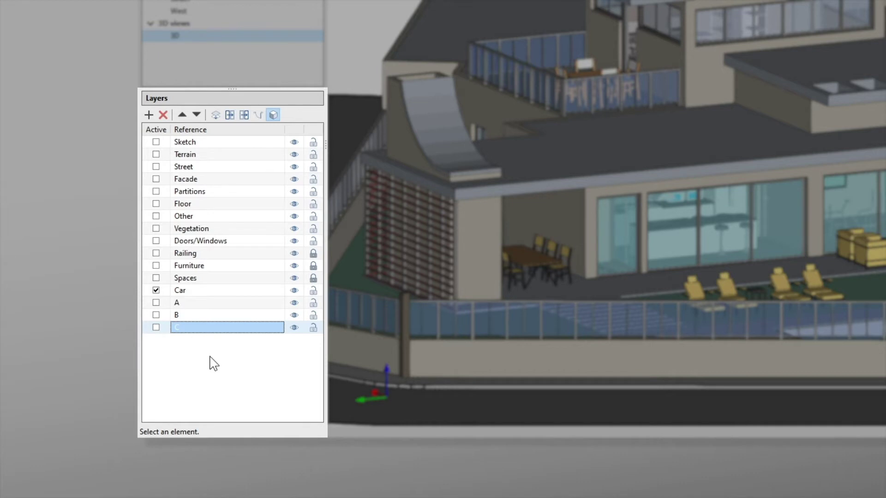
Select layers A, B and C together and move them up four places, directly above Railing
shift+click(200, 302)
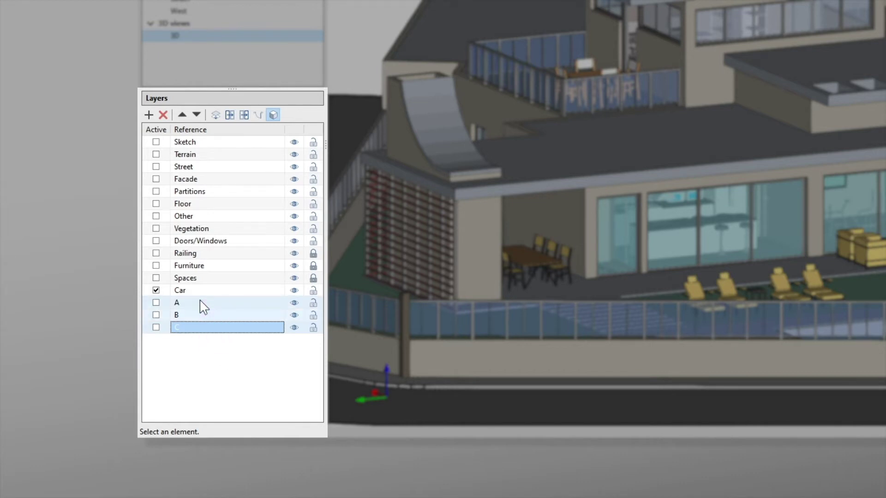
click(184, 117)
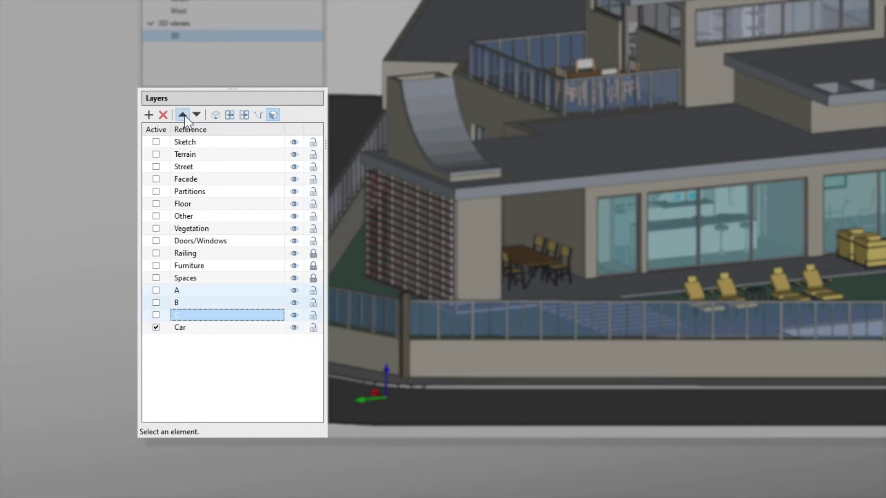
click(185, 116)
click(184, 117)
click(184, 115)
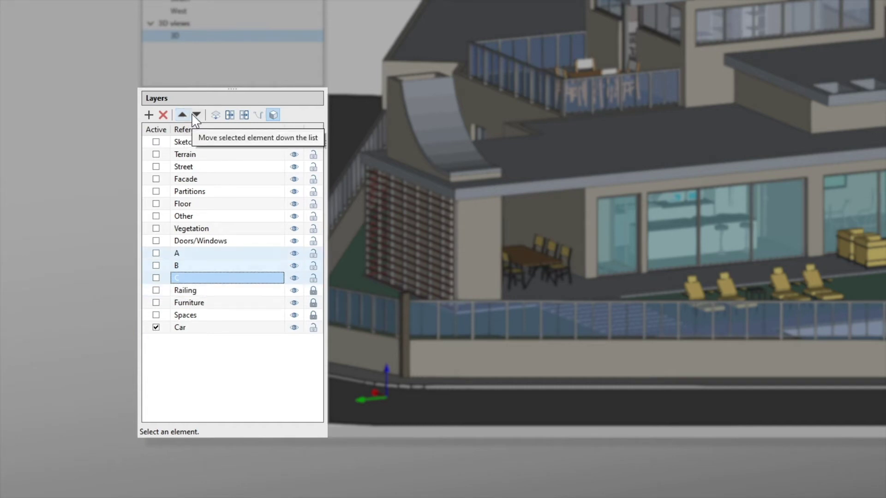
Move layers A, B and C down four places to their original position below Car
click(197, 114)
click(197, 115)
click(198, 115)
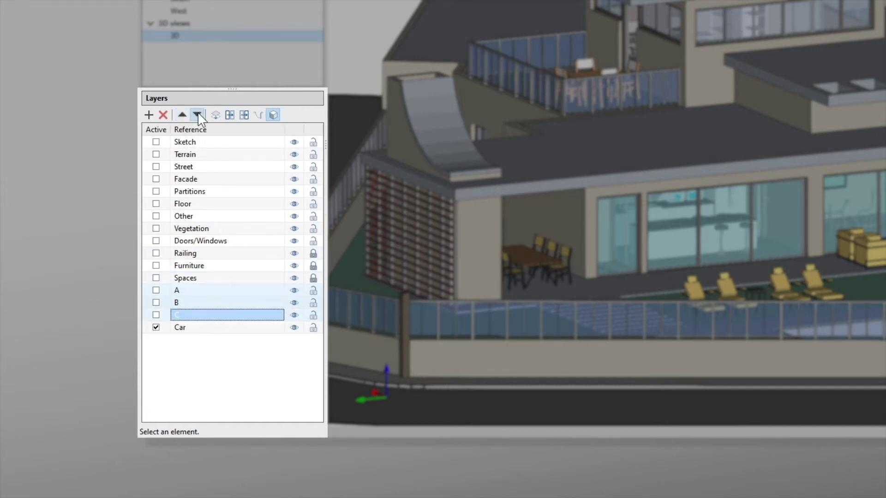
click(197, 115)
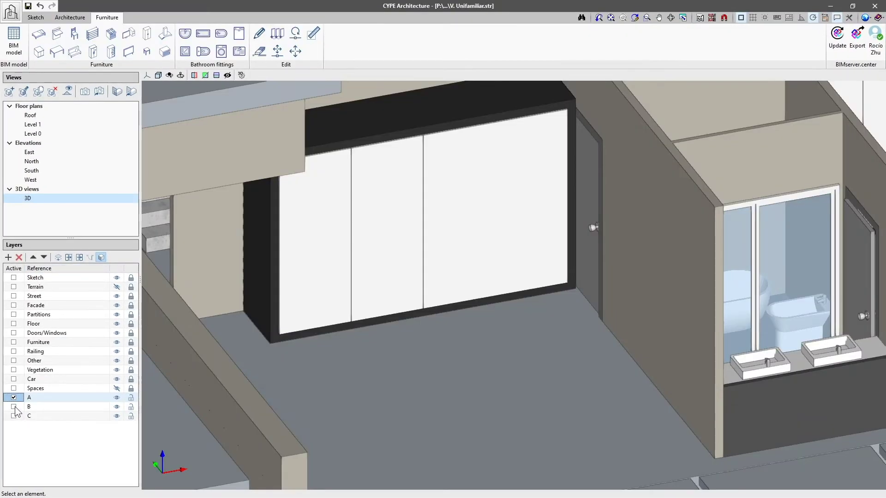
Activate layer A and place an Office desk table, model Basic modern table, on Level 0 against the bathroom partition wall
click(13, 397)
double_click(48, 398)
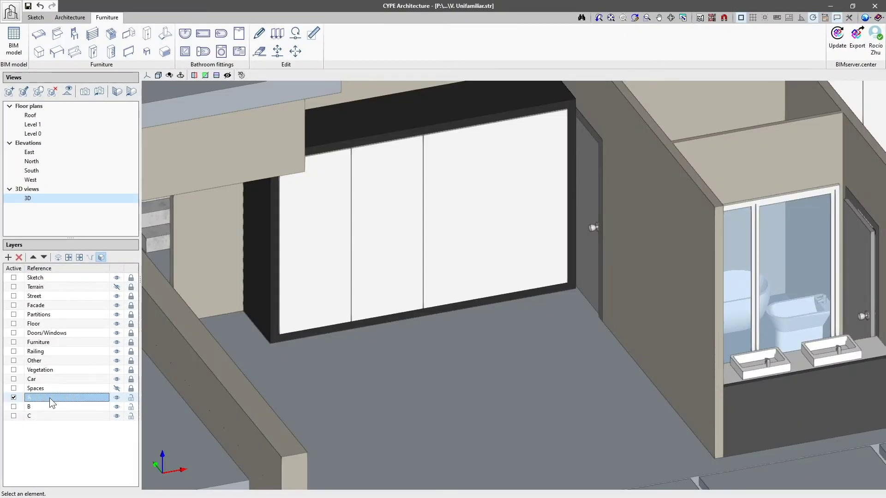
click(49, 57)
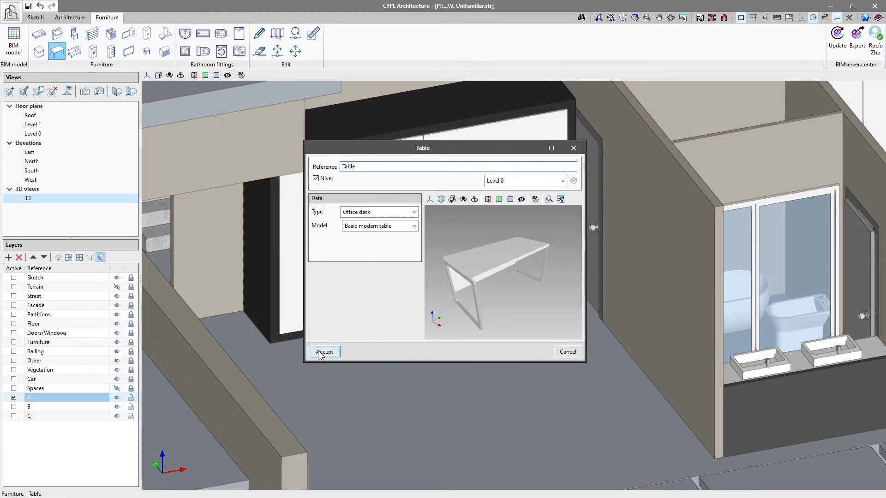
click(319, 352)
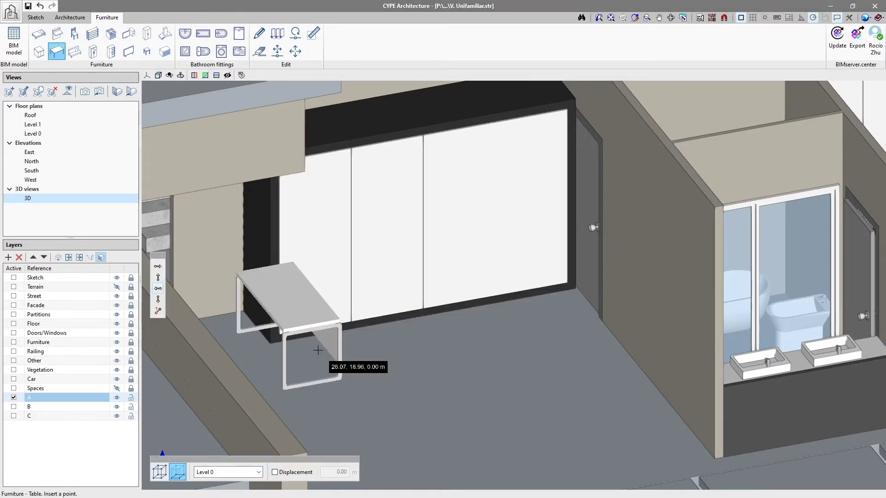
click(626, 356)
key(Escape)
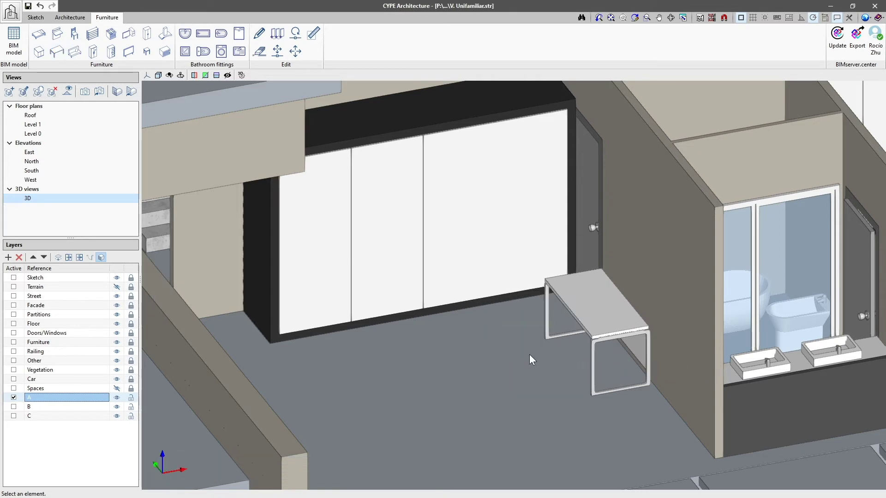
Activate layer B and place an Office, type 1 chair on Level 0 in front of the desk
click(13, 406)
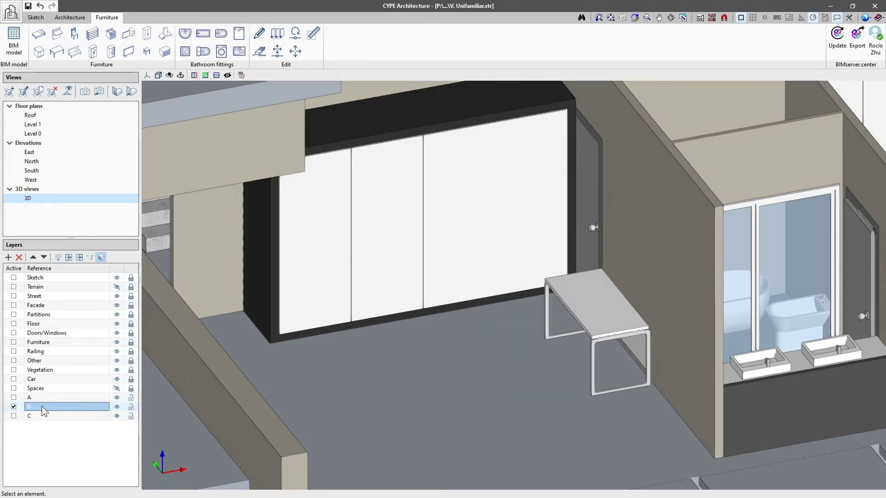
click(74, 33)
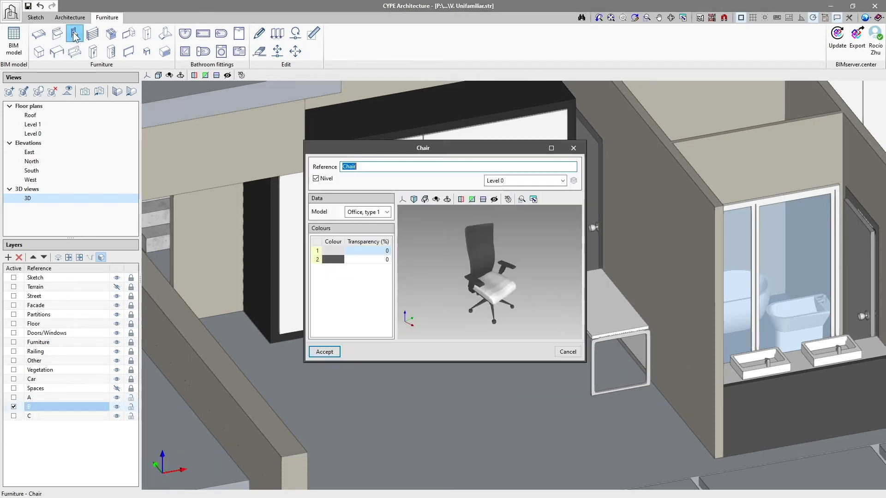
click(325, 352)
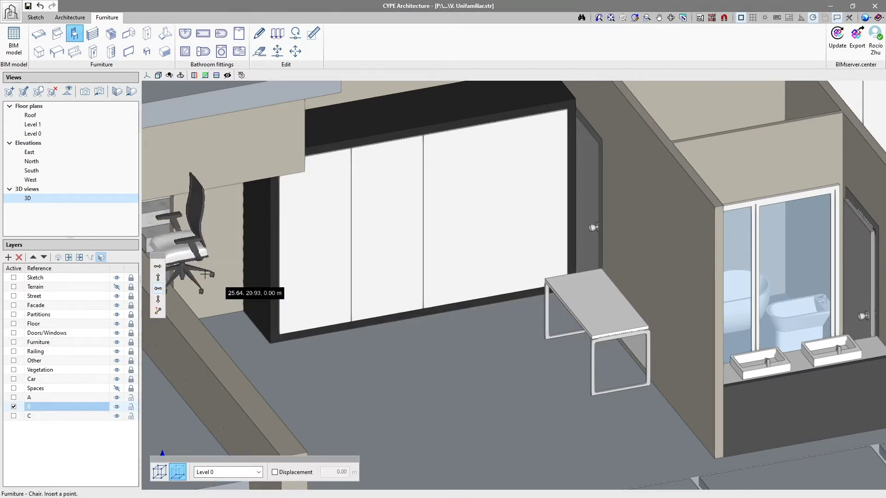
click(526, 377)
right_click(485, 407)
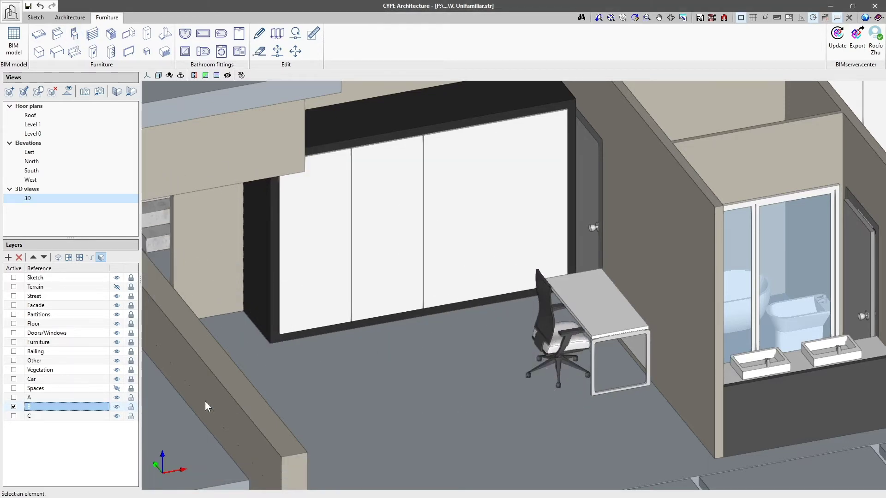
Activate layer C and place a single bed, rotated to stand lengthwise out from the wardrobe, in the bedroom
click(14, 416)
click(45, 419)
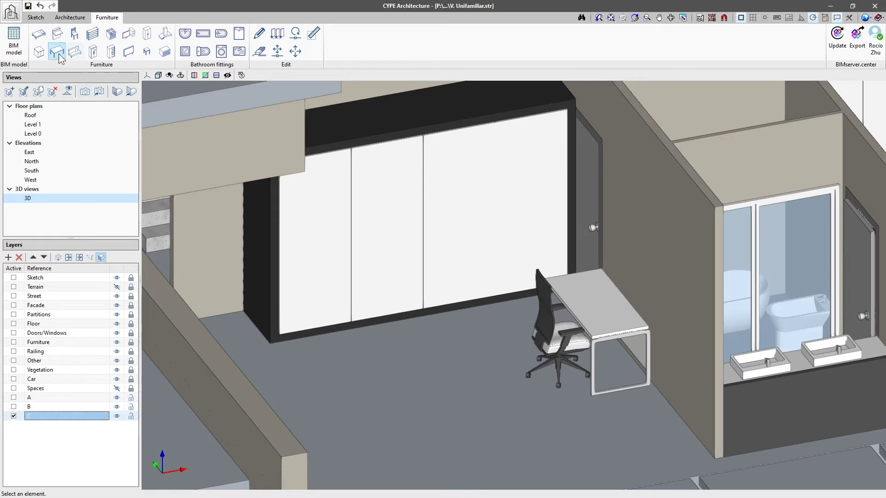
click(38, 39)
click(325, 349)
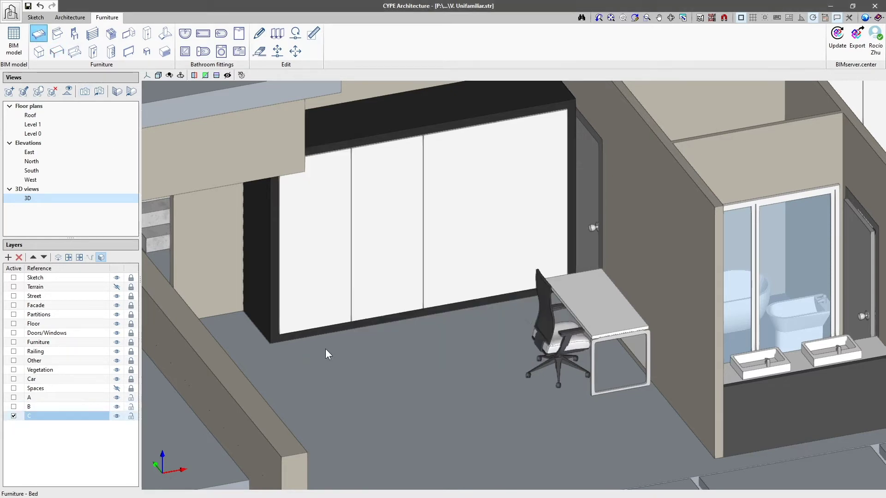
click(158, 277)
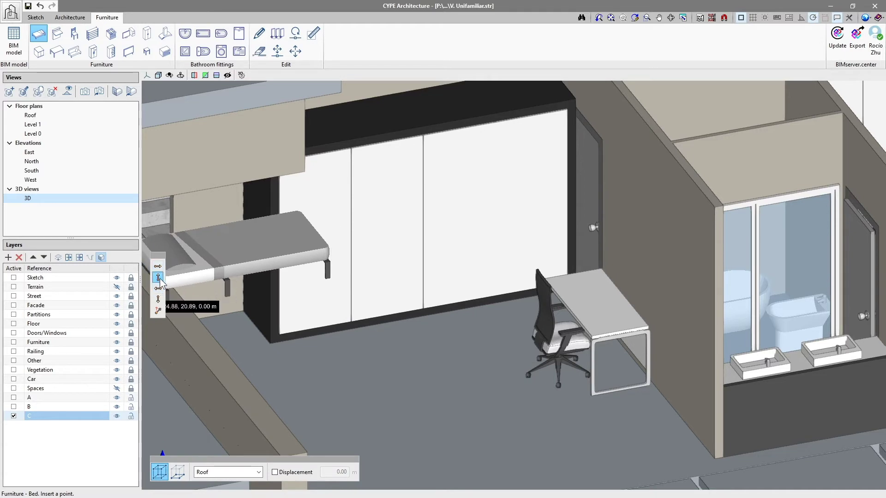
click(398, 450)
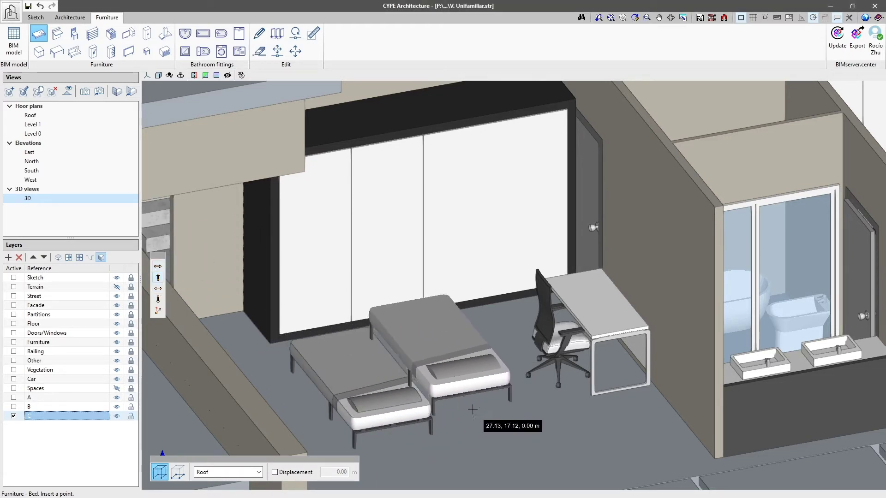
right_click(475, 413)
Toggle the visibility of layers A, B and C off and back on to check which furniture each contains
click(117, 397)
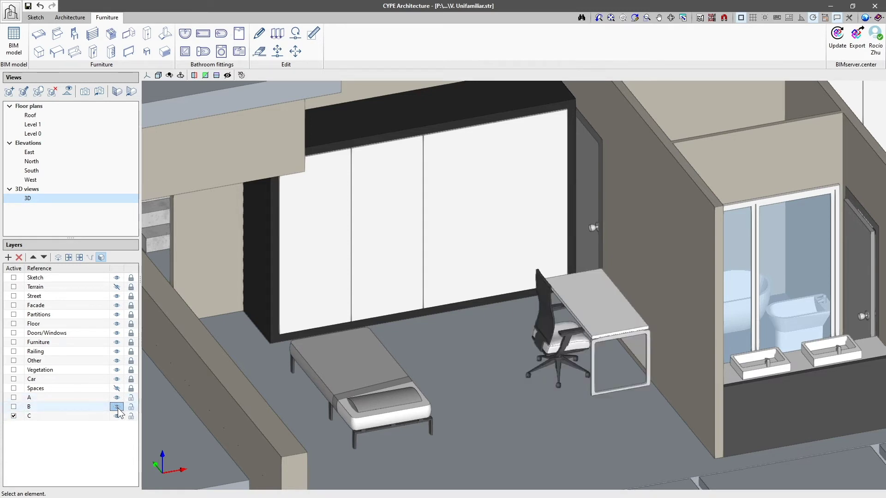
click(116, 416)
click(118, 414)
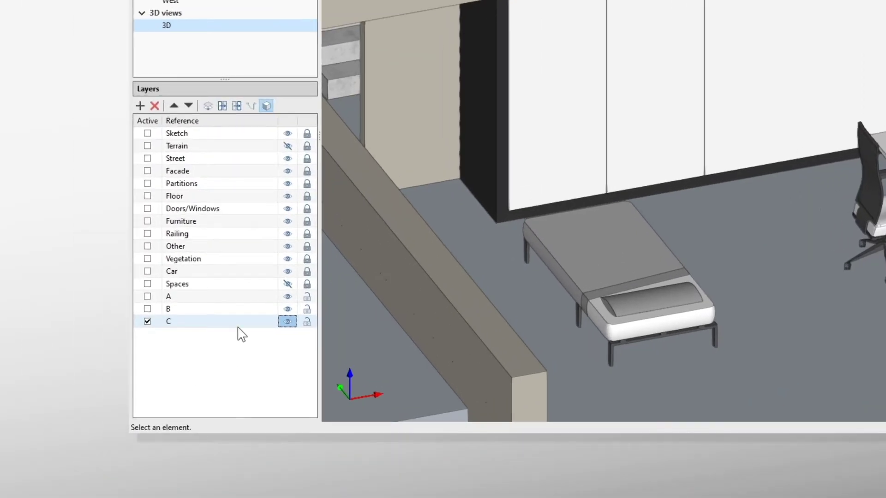
Lock layers B and A, and try to lock layer C while it is the active layer
click(239, 326)
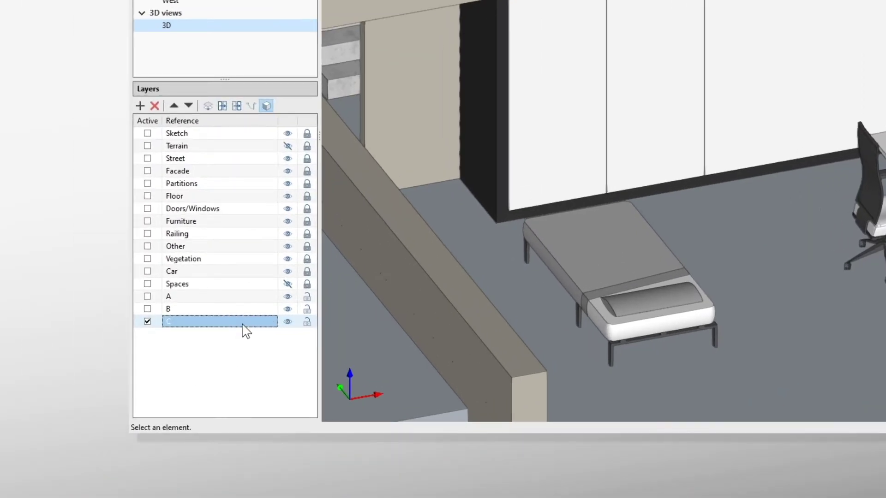
click(156, 324)
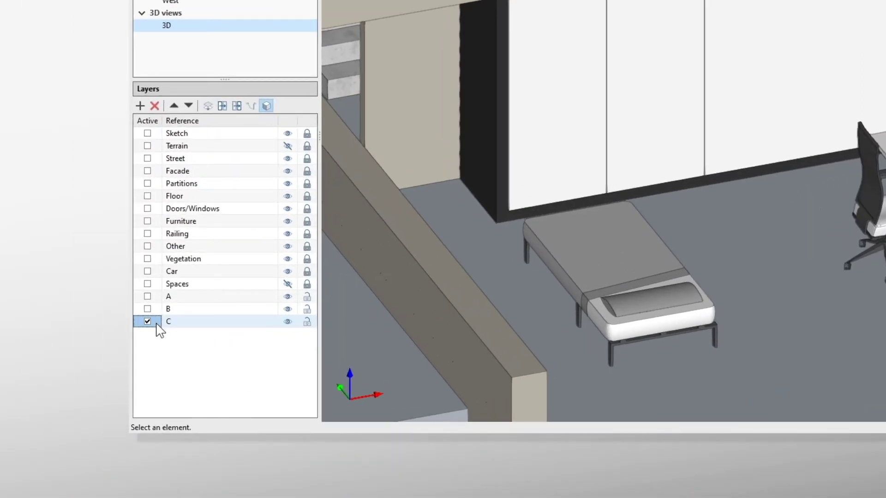
click(308, 322)
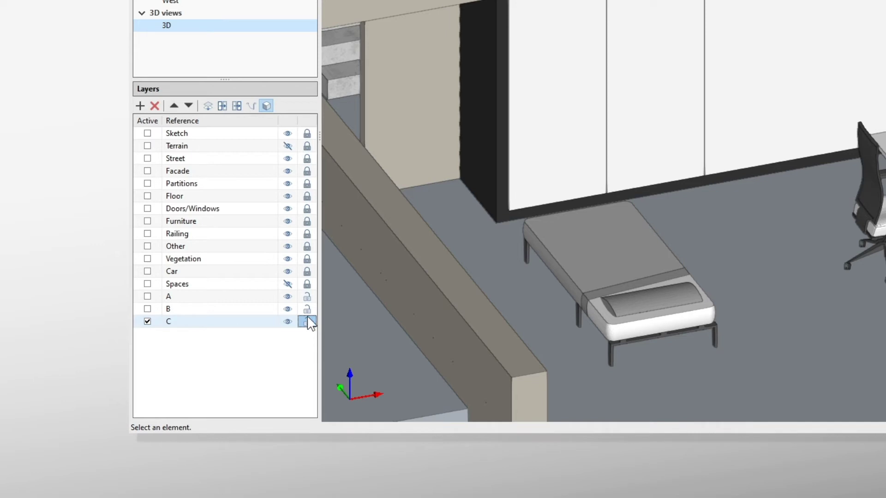
click(306, 309)
click(307, 297)
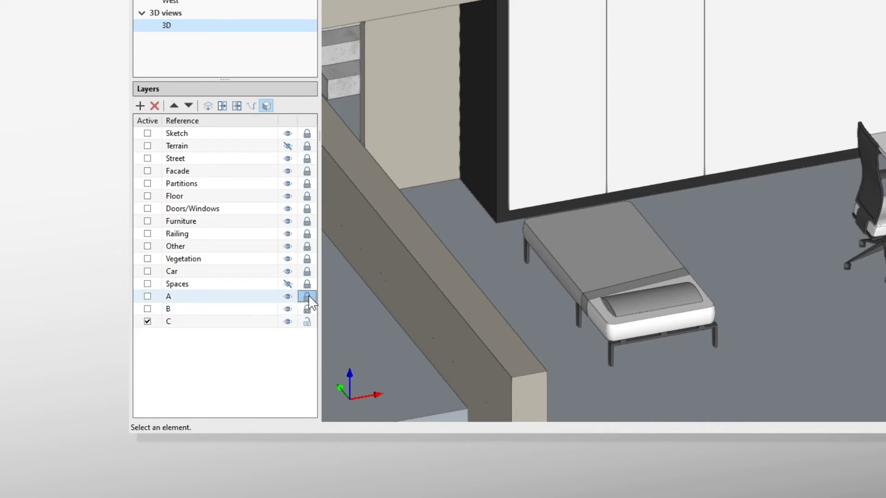
click(308, 322)
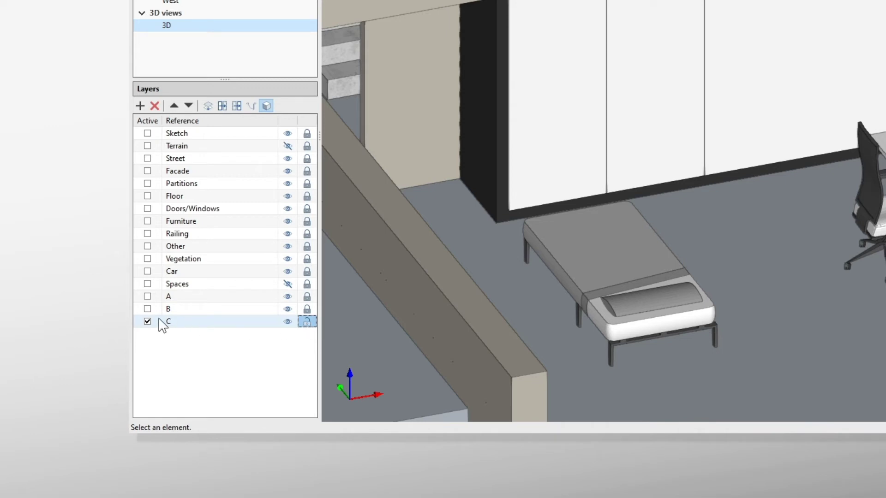
Make layer A active, lock layer C, and start the Edit command to test selecting the bed on the locked layer
click(148, 297)
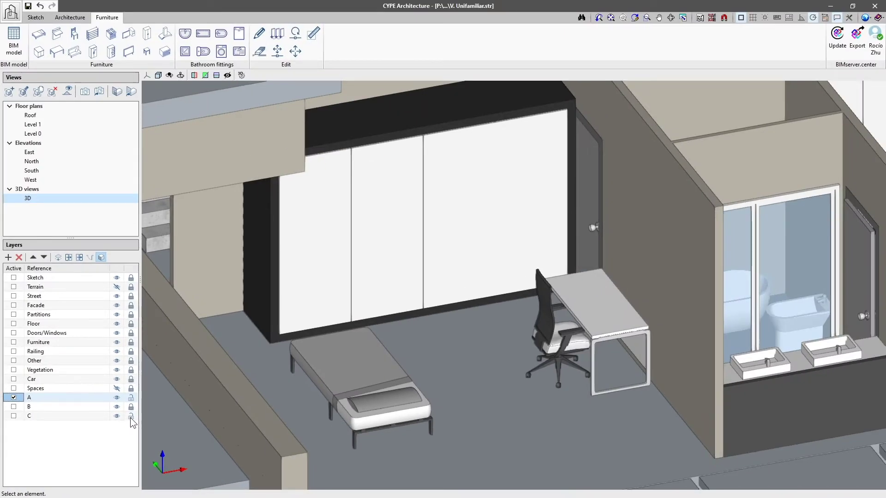
click(306, 322)
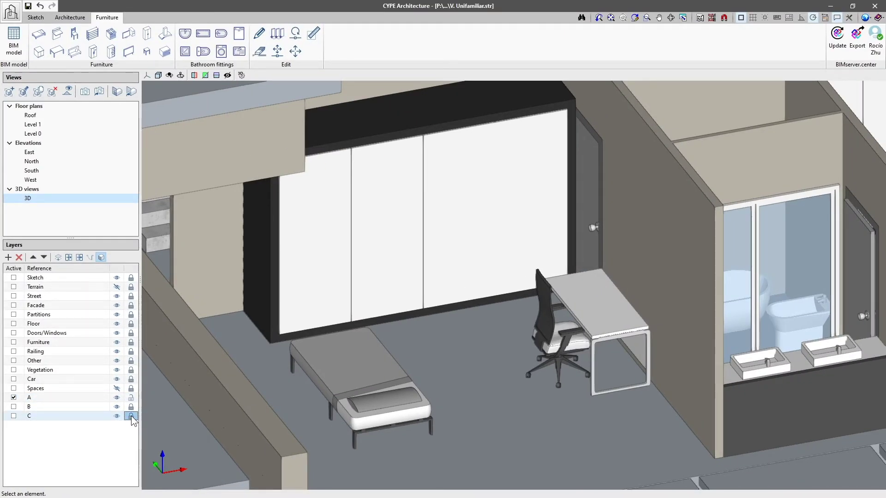
click(259, 33)
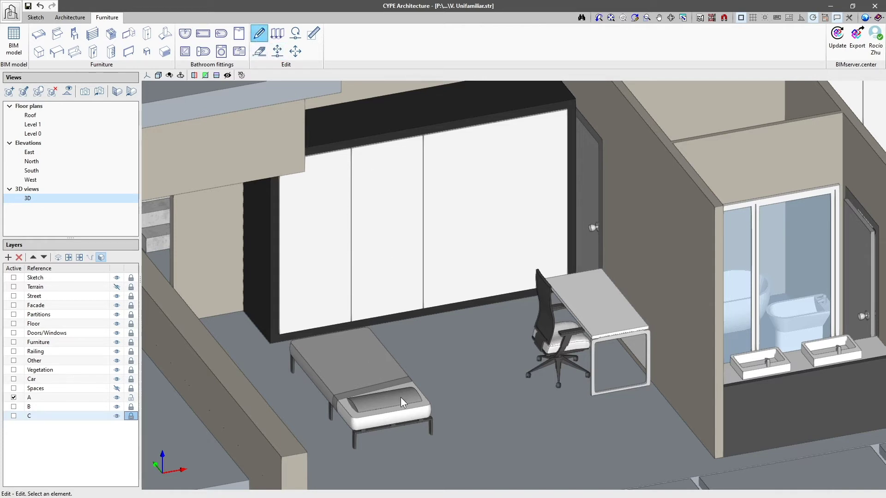
Unlock layer B and copy the desk and chair together on Level 0, placing the copy beside the originals along the bathroom partition wall
click(131, 407)
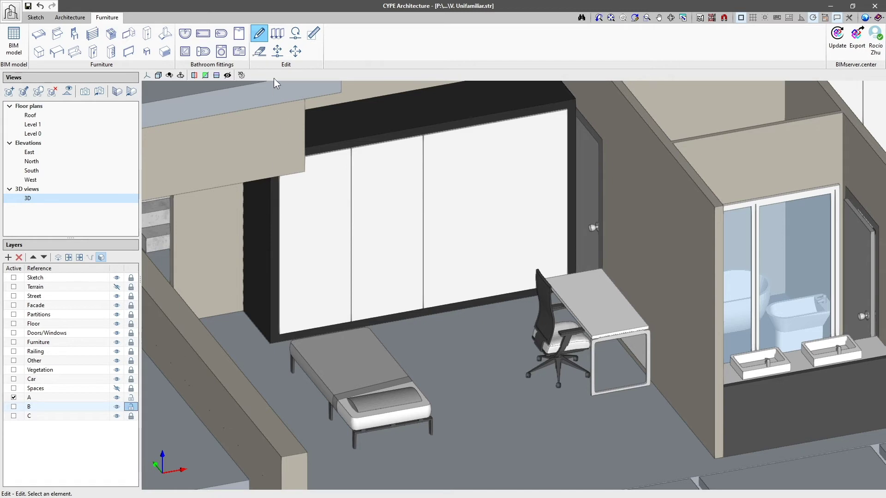
click(277, 33)
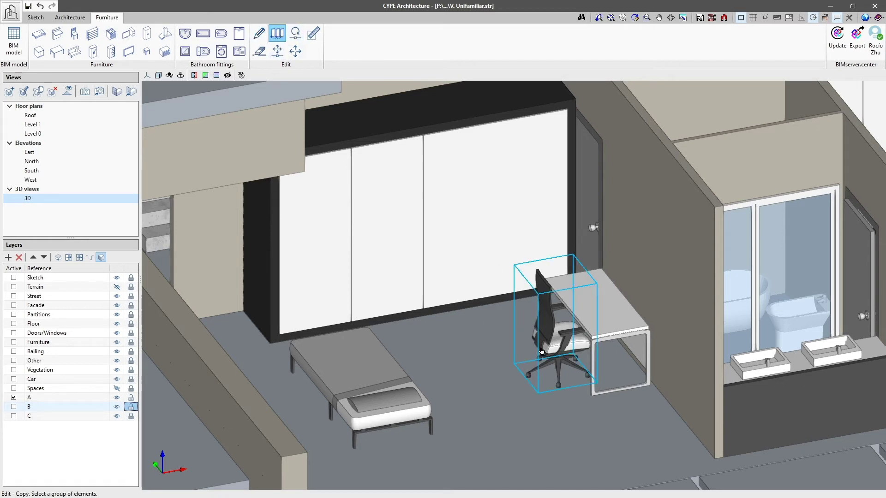
drag(614, 442, 328, 326)
right_click(591, 365)
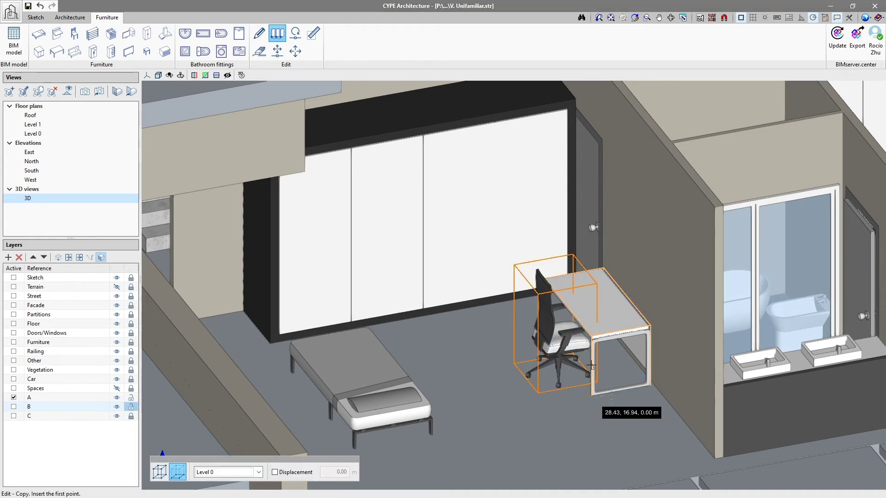
click(649, 384)
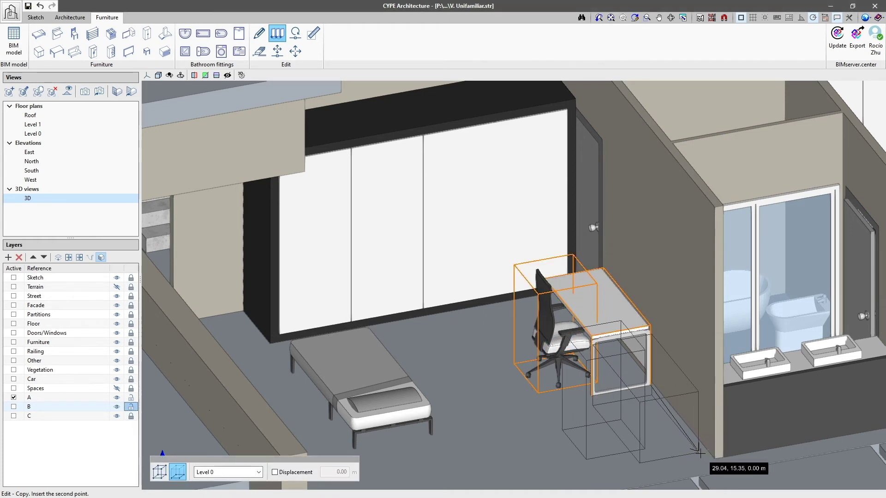
click(688, 448)
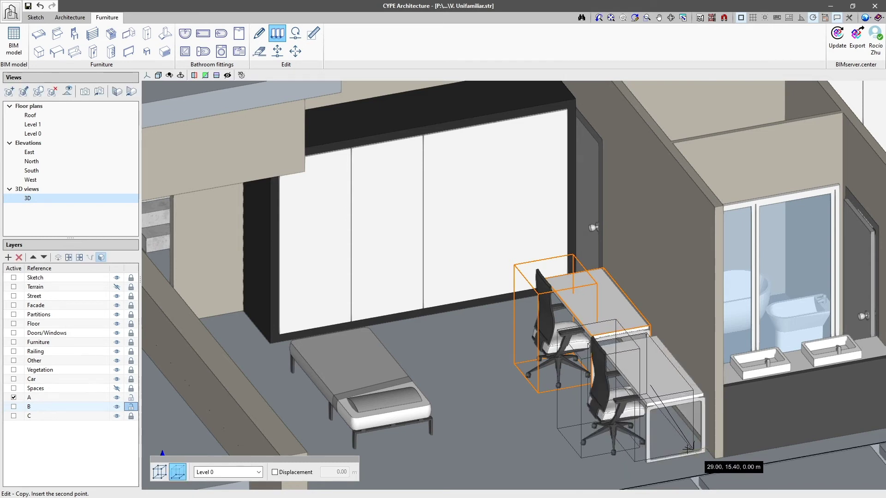
right_click(569, 425)
right_click(557, 422)
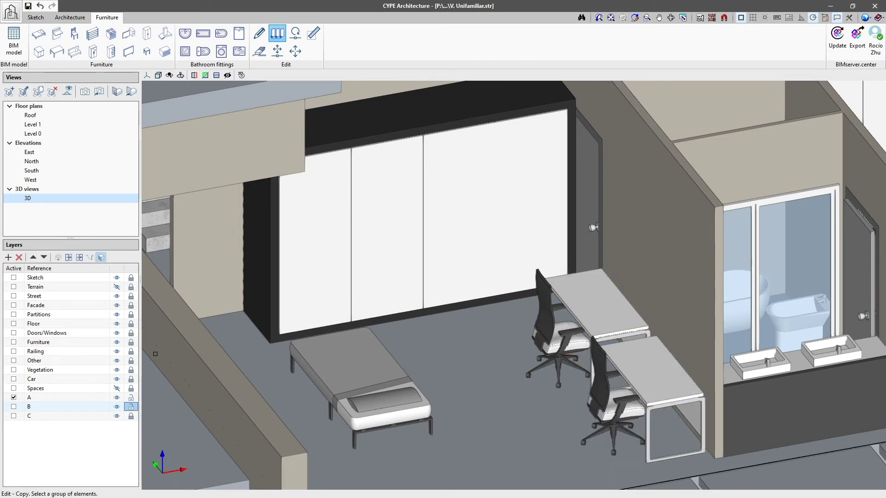
Toggle the visibility of layers A and B off and back on to check which layers hold the copied furniture
click(116, 397)
click(117, 397)
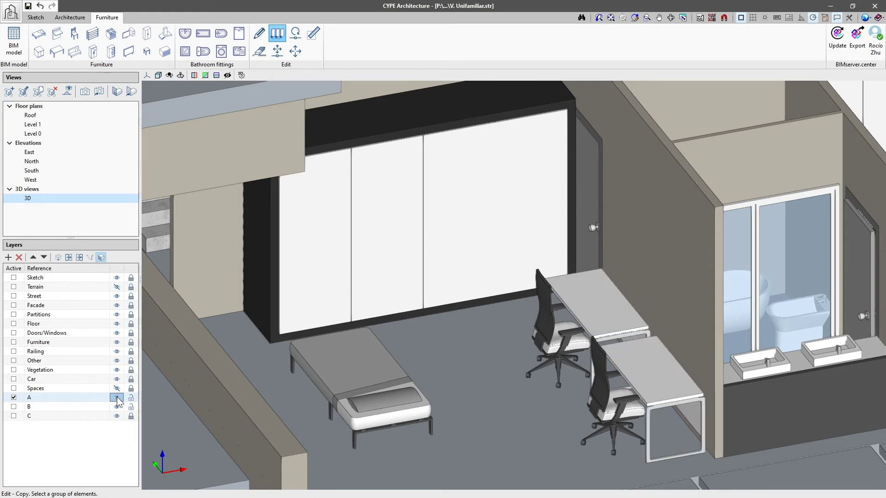
click(117, 406)
click(117, 407)
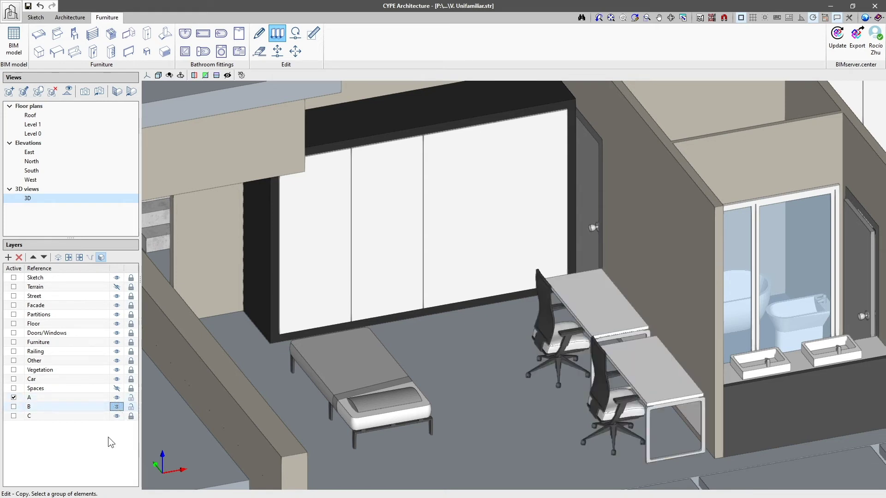
Assign both desks and both office chairs to the Furniture layer with the Assign layer command
click(58, 259)
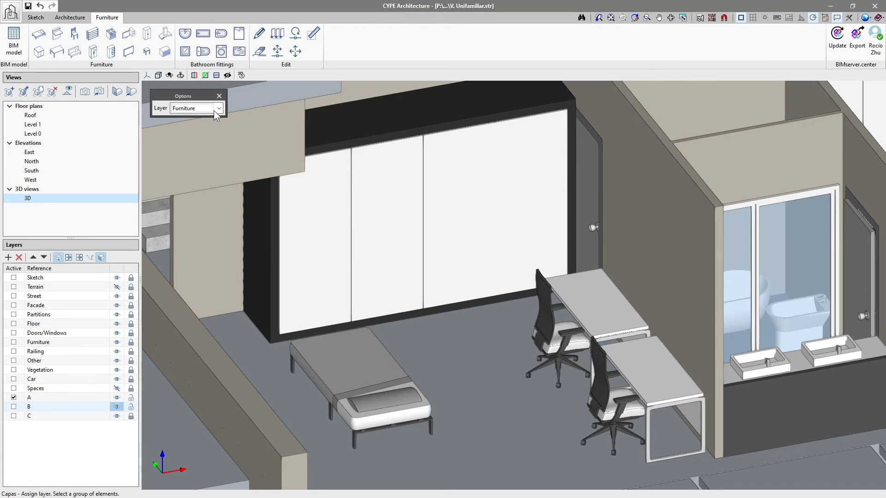
click(219, 109)
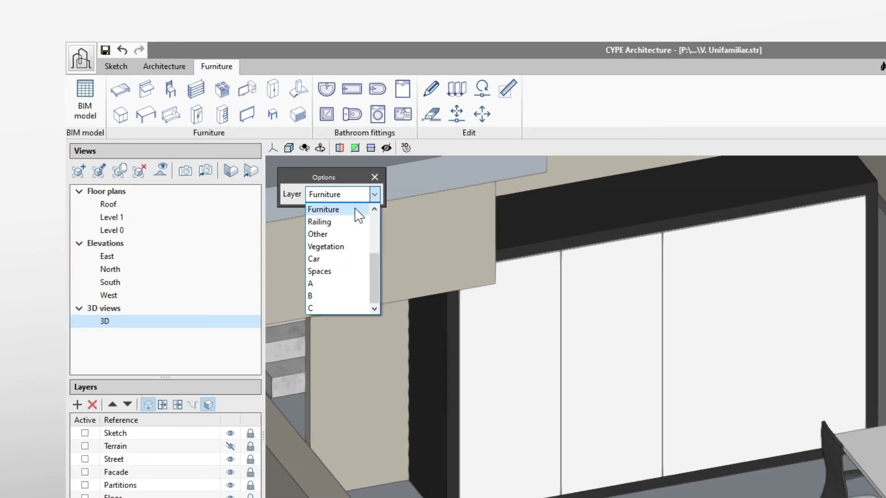
click(356, 209)
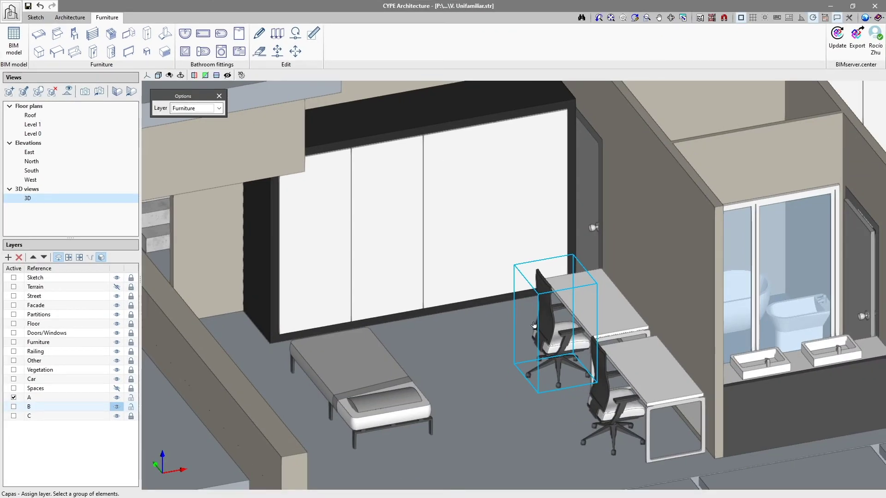
click(533, 325)
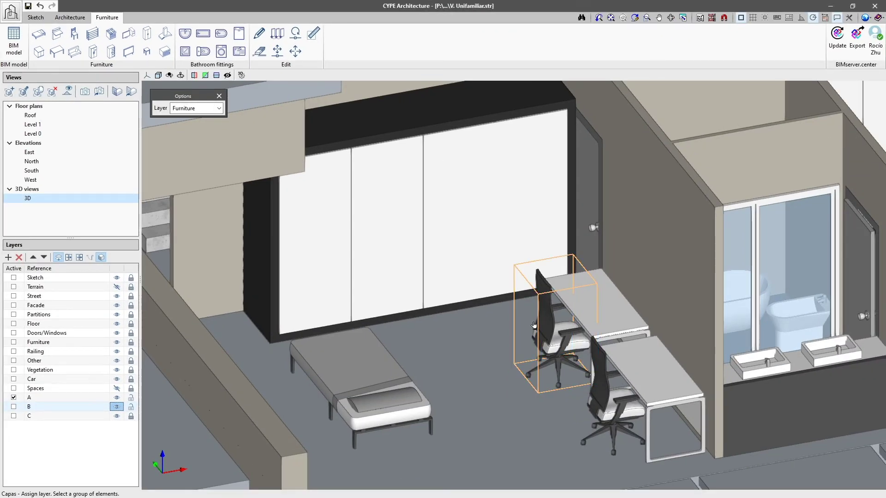
click(610, 311)
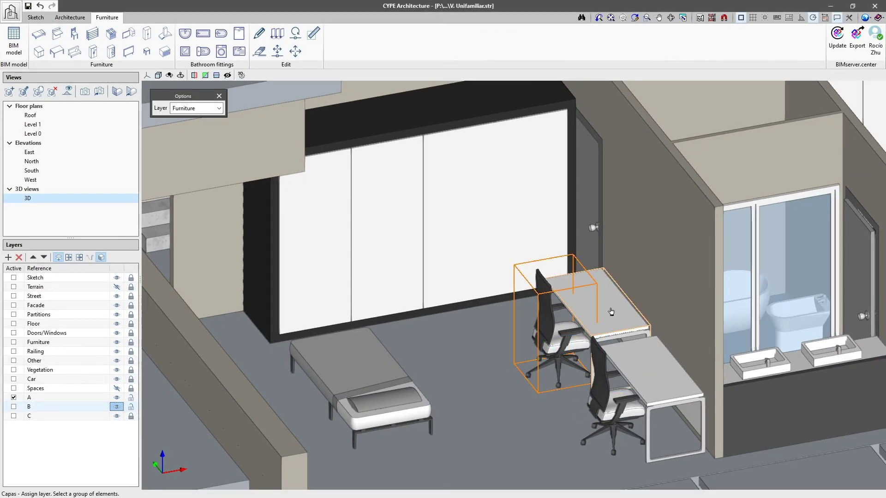
click(670, 468)
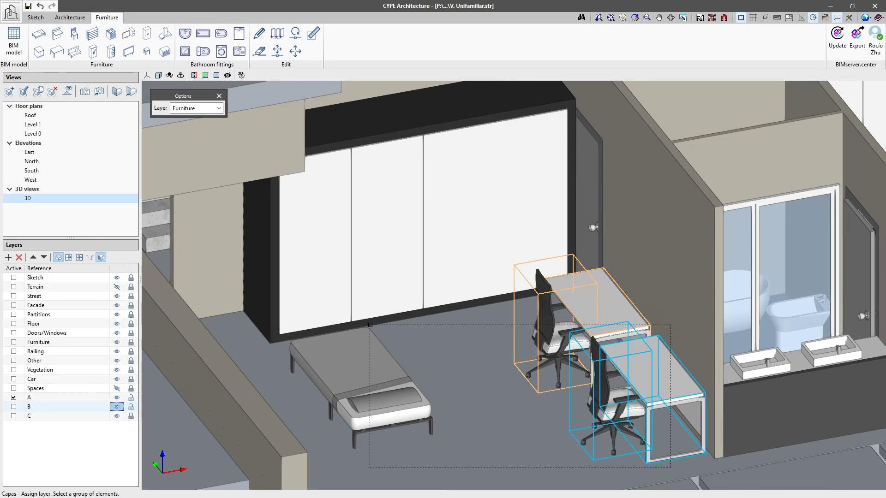
click(370, 326)
right_click(499, 350)
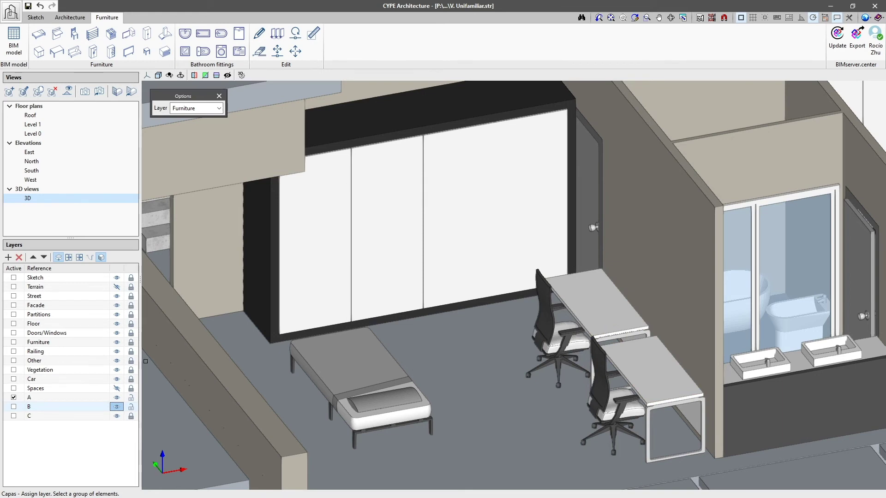
Toggle the visibility of the Furniture layer off and back on to check the reassigned desks and chairs
click(84, 345)
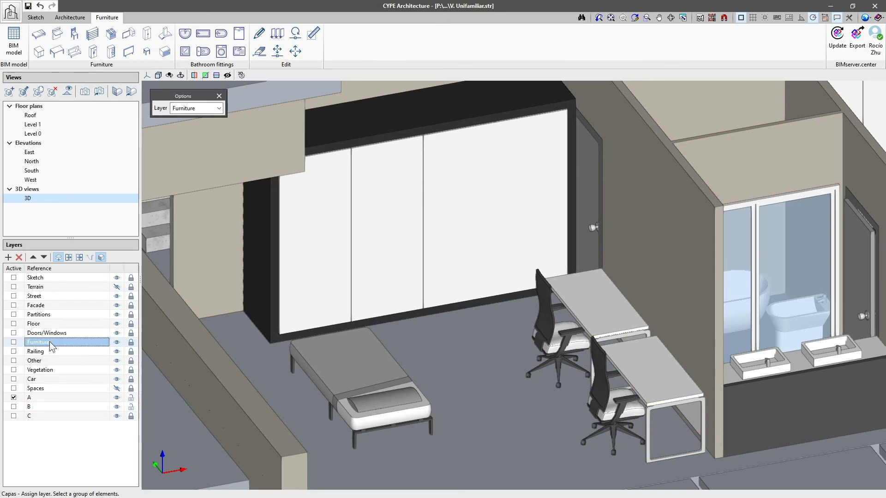
click(116, 343)
click(116, 342)
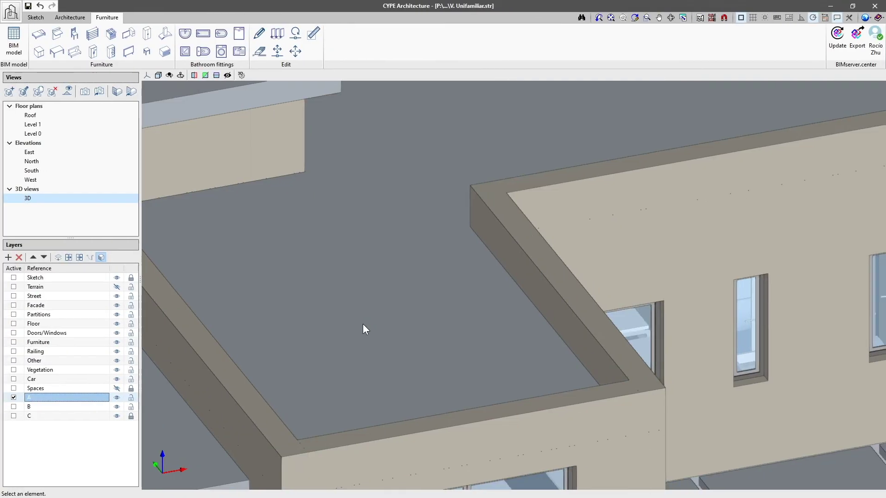
Use Hide elements to hide the roof slab above the bedroom, then the outer walls and window blocking the view of the desks
click(68, 257)
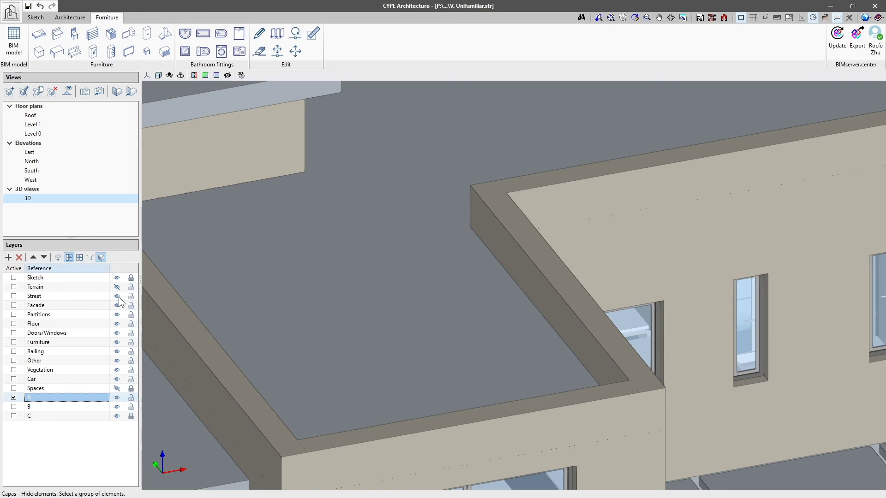
click(117, 388)
click(452, 356)
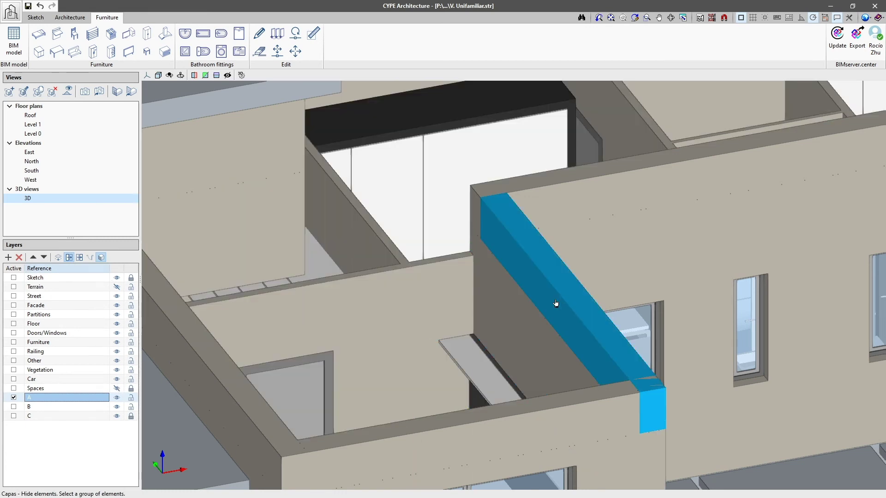
click(566, 301)
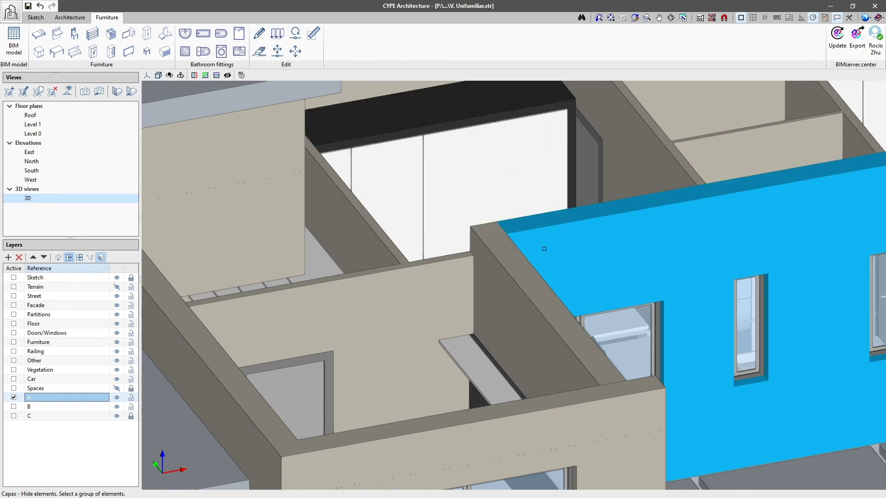
click(544, 249)
click(515, 276)
click(586, 327)
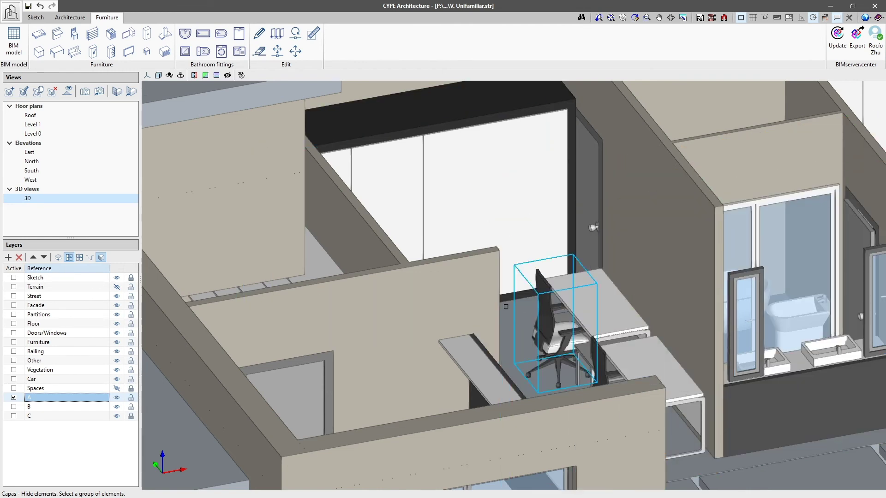
Hide the partition walls, shelving, front wall, window and door that still cover the bed, and finish the Hide elements command
click(491, 298)
click(400, 293)
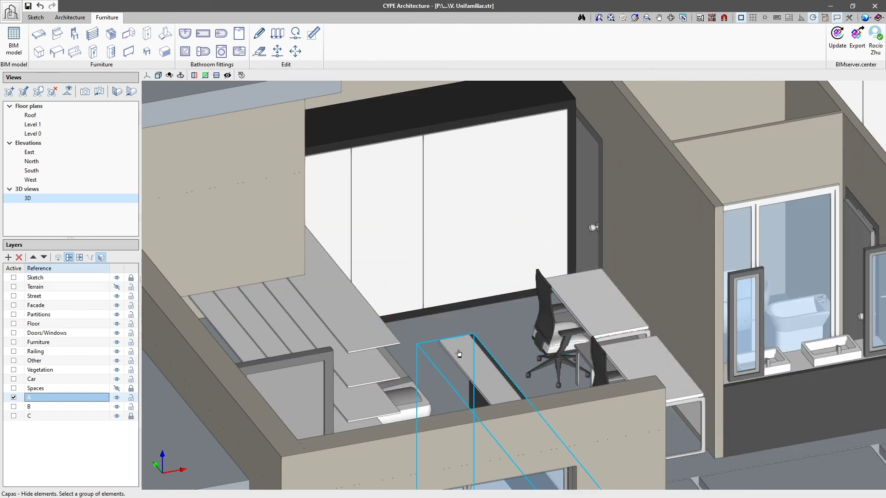
click(524, 422)
click(528, 453)
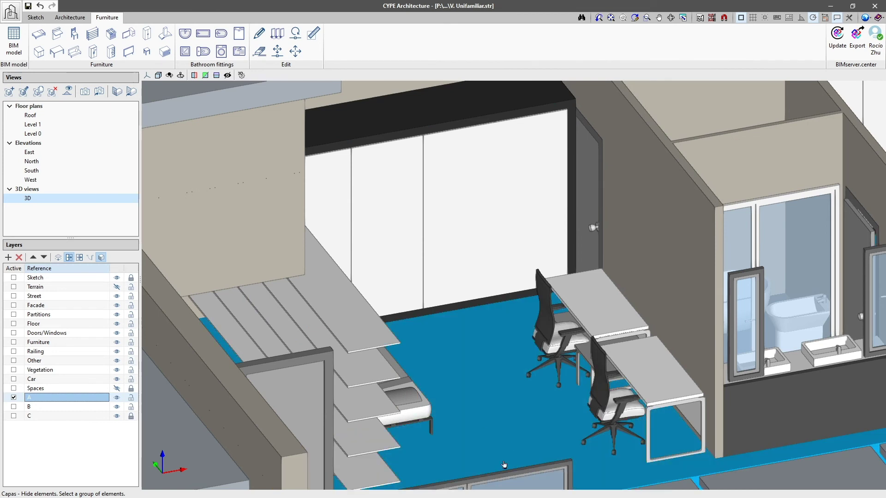
click(357, 346)
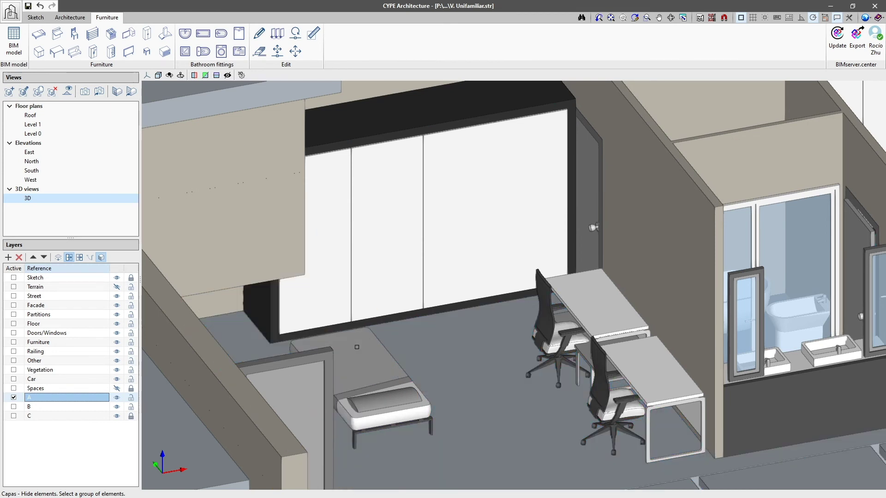
click(325, 373)
right_click(478, 339)
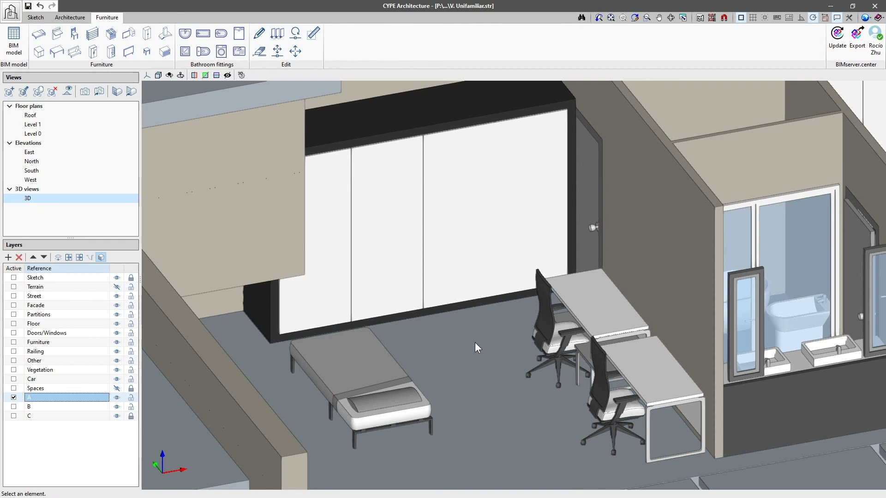
Show the hidden building elements again and turn off the display of the street, terrain and vegetation around the house in the 3D view
click(76, 258)
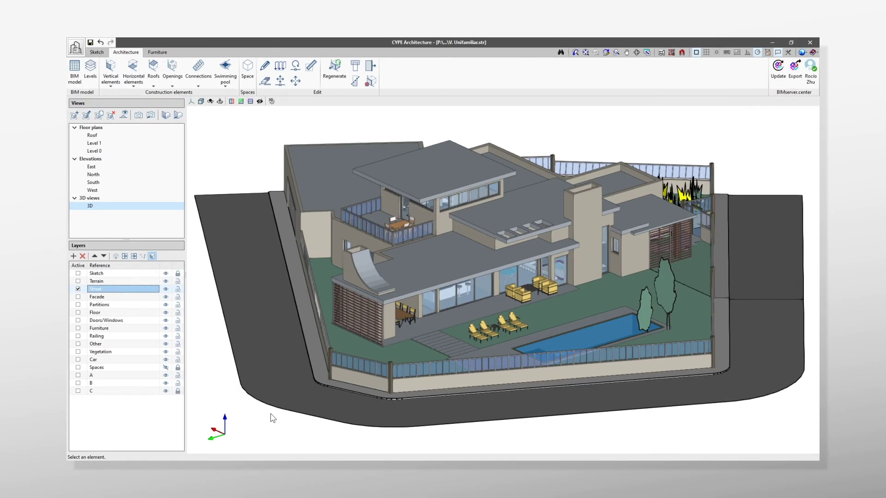
click(152, 257)
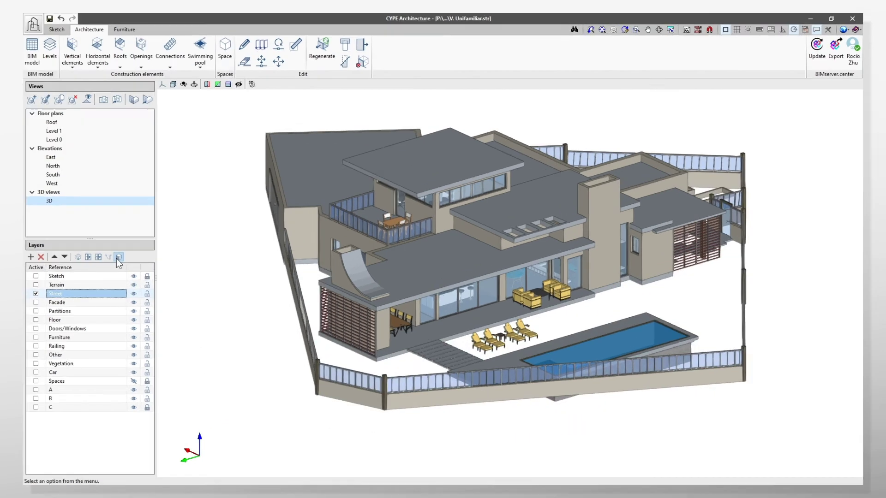
Show the sketch surfaces only while creating 0.50 m thick screed floor slabs at Level 0 on the Street layer from the road and pavement surfaces
click(153, 257)
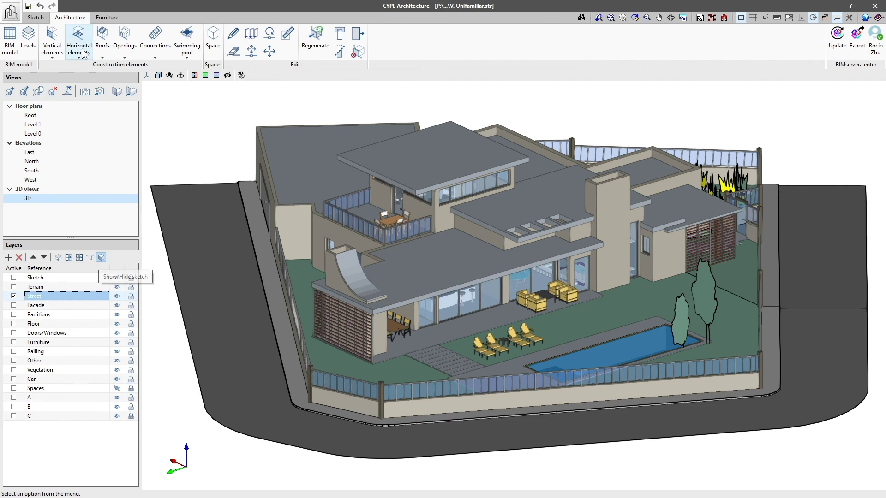
click(80, 38)
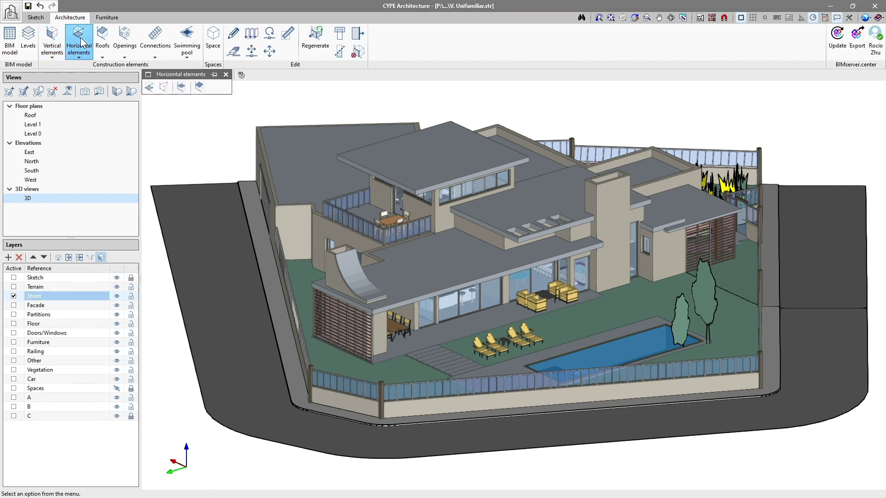
click(149, 87)
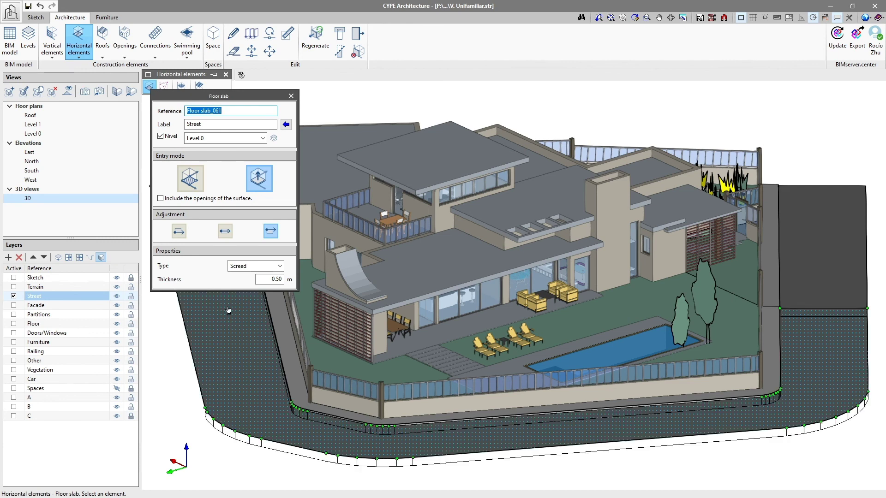
click(276, 315)
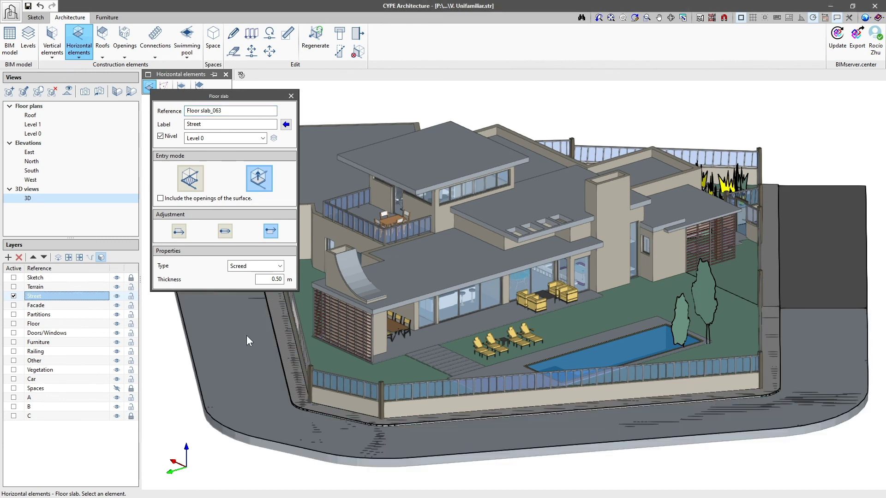
right_click(246, 336)
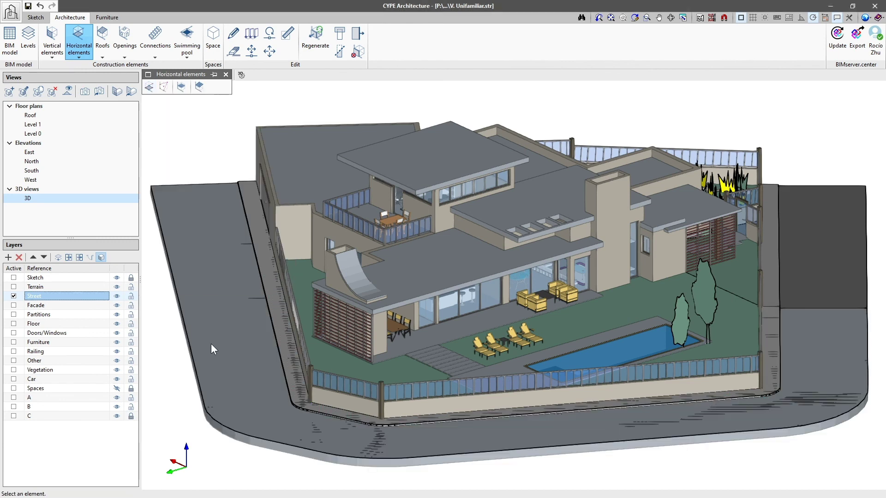
click(101, 258)
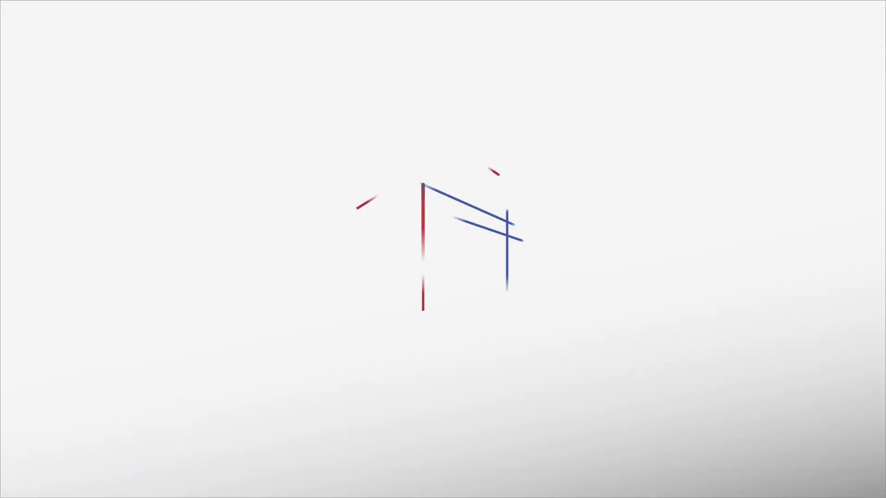